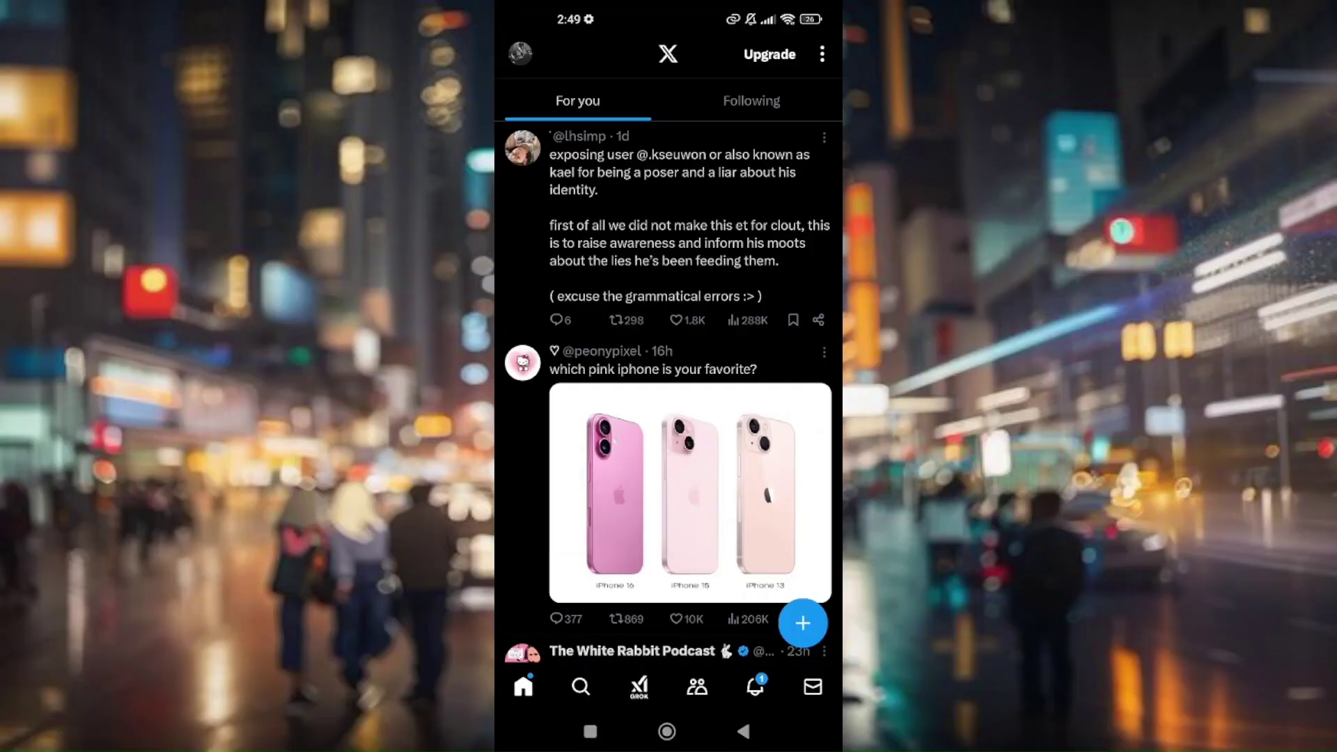
# Step: Visit X's Settings and privacy pages, then return to the feed and leave X for the home screen
pyautogui.click(520, 53)
pyautogui.click(676, 610)
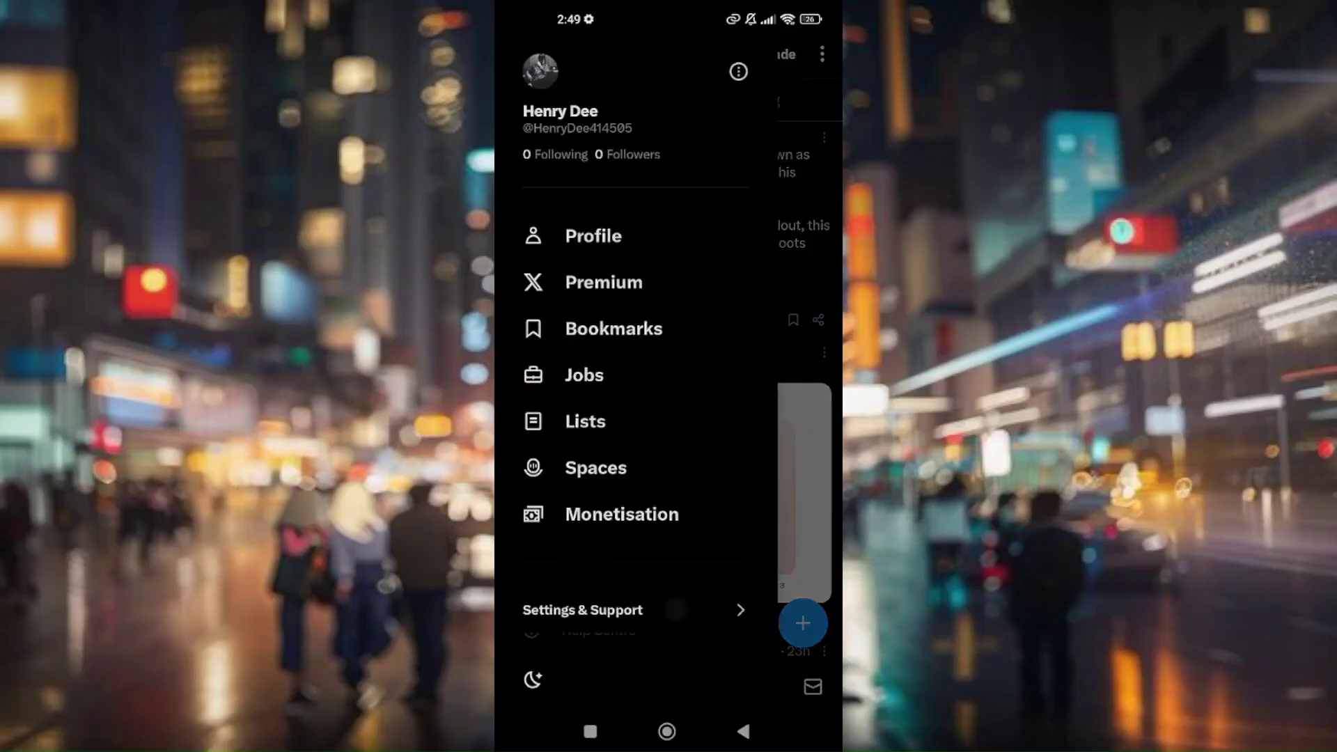
pyautogui.click(624, 585)
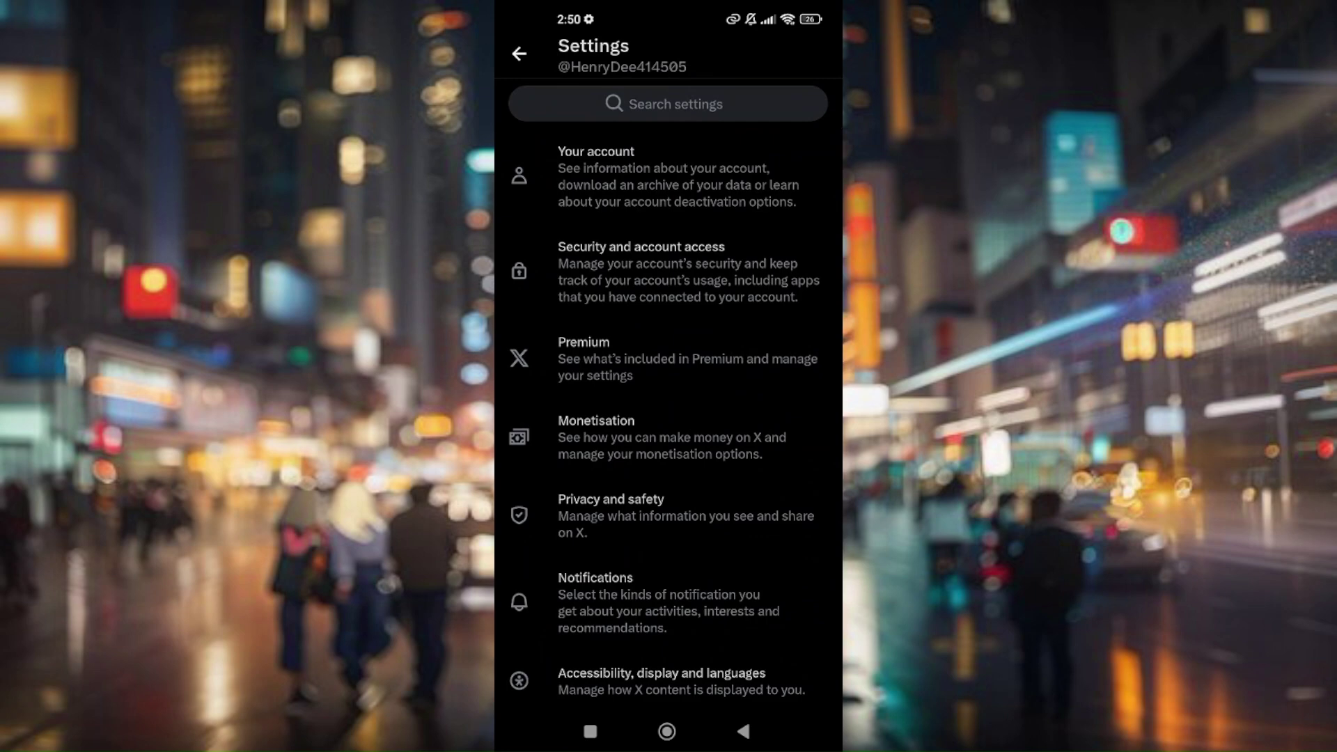
pyautogui.scroll(-3, 669, 418)
pyautogui.scroll(3, 668, 419)
pyautogui.click(519, 53)
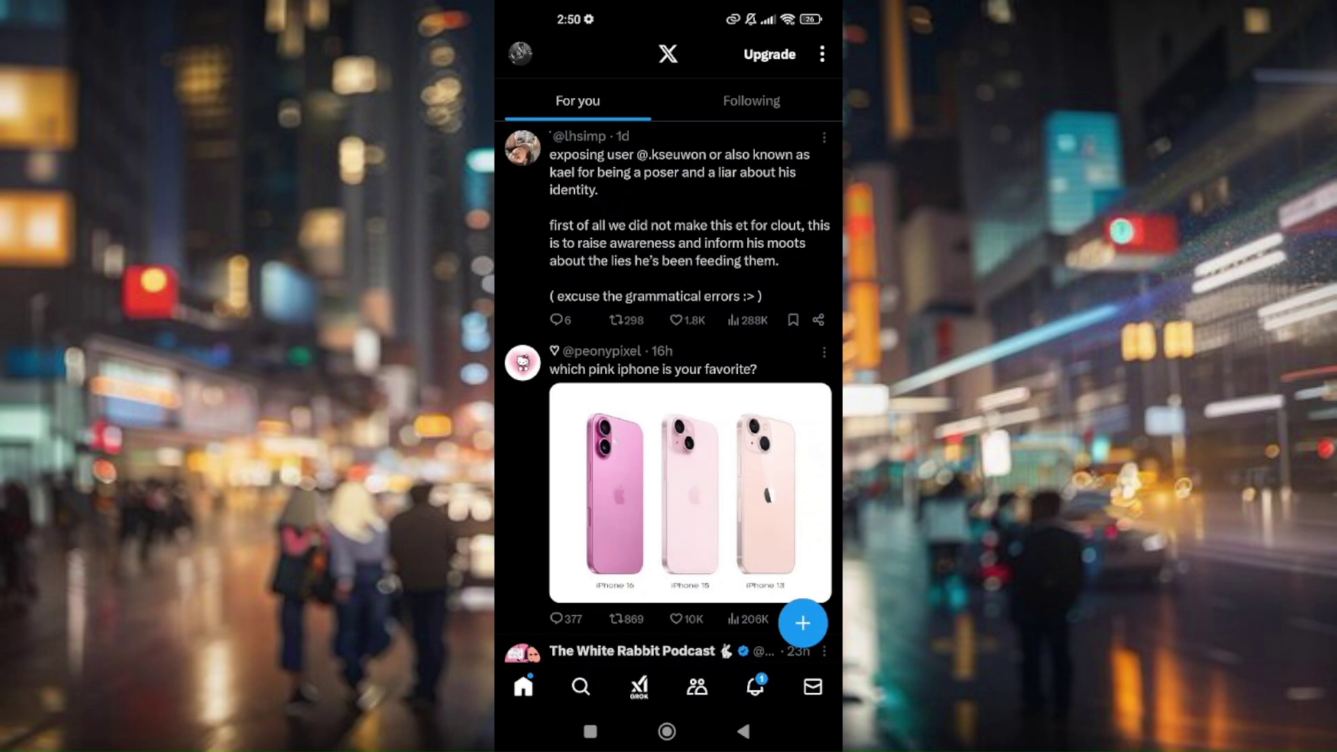
pyautogui.click(666, 731)
pyautogui.moveTo(669, 575); pyautogui.dragTo(668, 209)
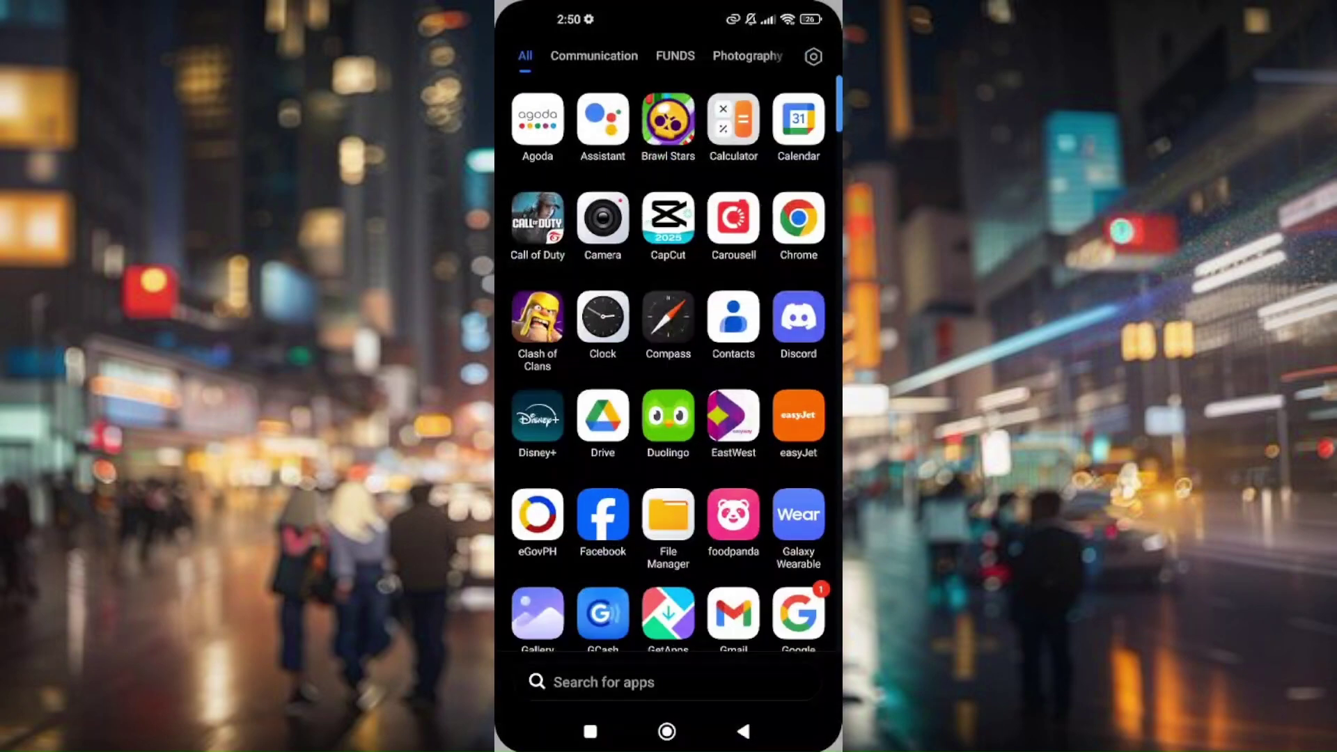
pyautogui.scroll(-3, 669, 419)
pyautogui.scroll(-10, 669, 418)
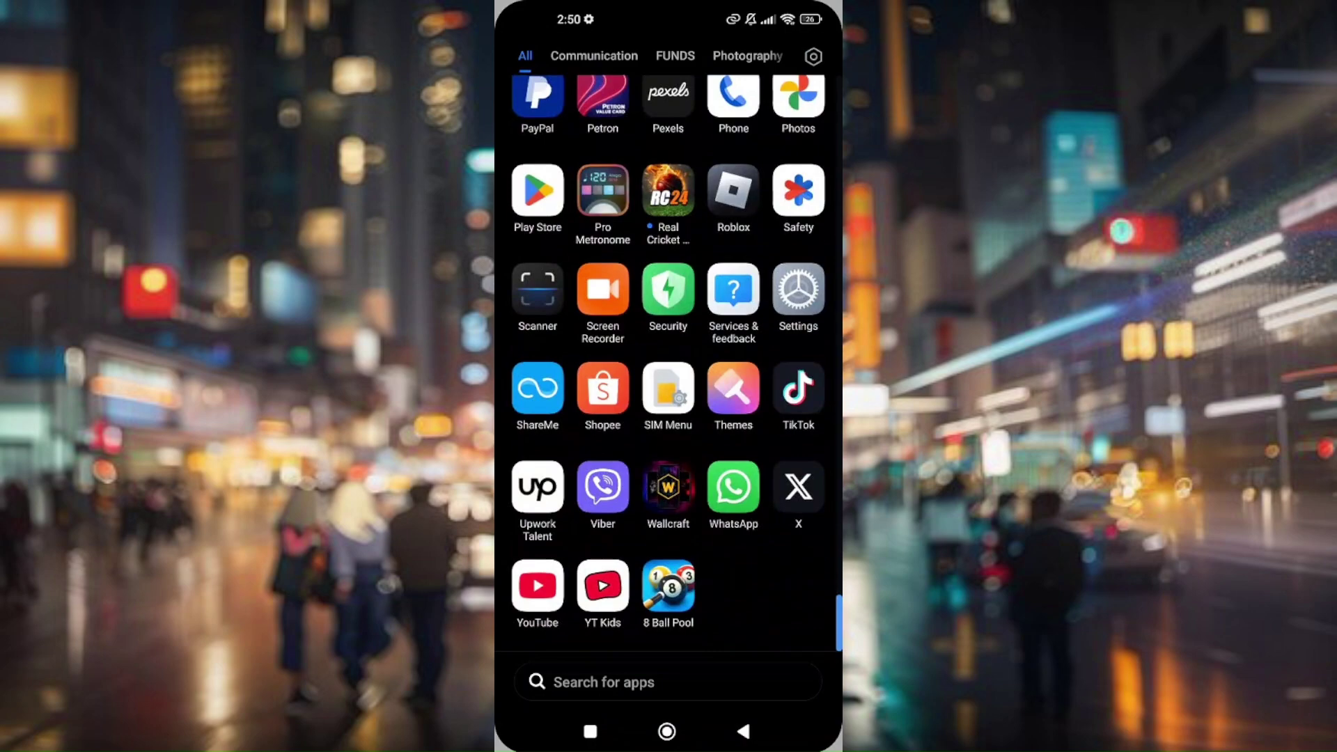
pyautogui.scroll(2, 668, 418)
pyautogui.scroll(-2, 668, 418)
# Step: Launch the phone's Settings app and go through Additional settings into Accessibility
pyautogui.click(797, 289)
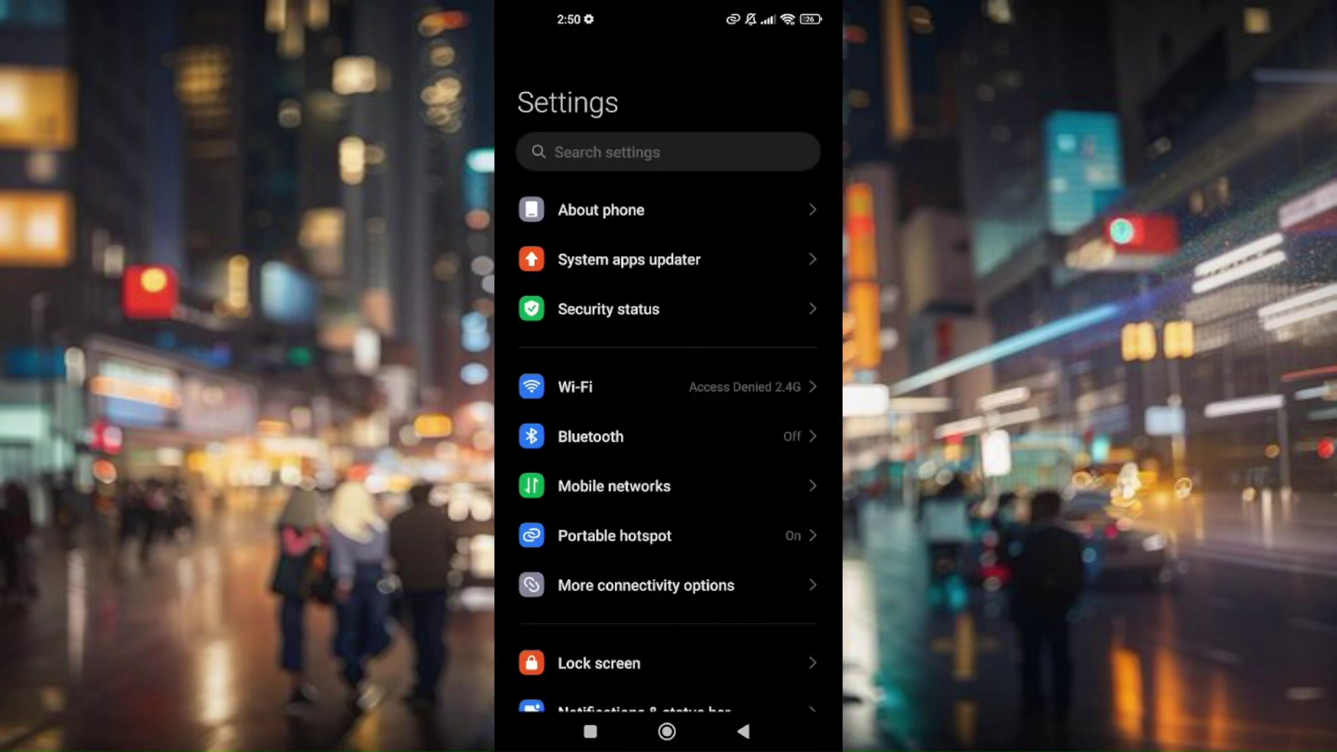
pyautogui.scroll(-2, 669, 417)
pyautogui.scroll(-4, 669, 418)
pyautogui.scroll(-4, 668, 418)
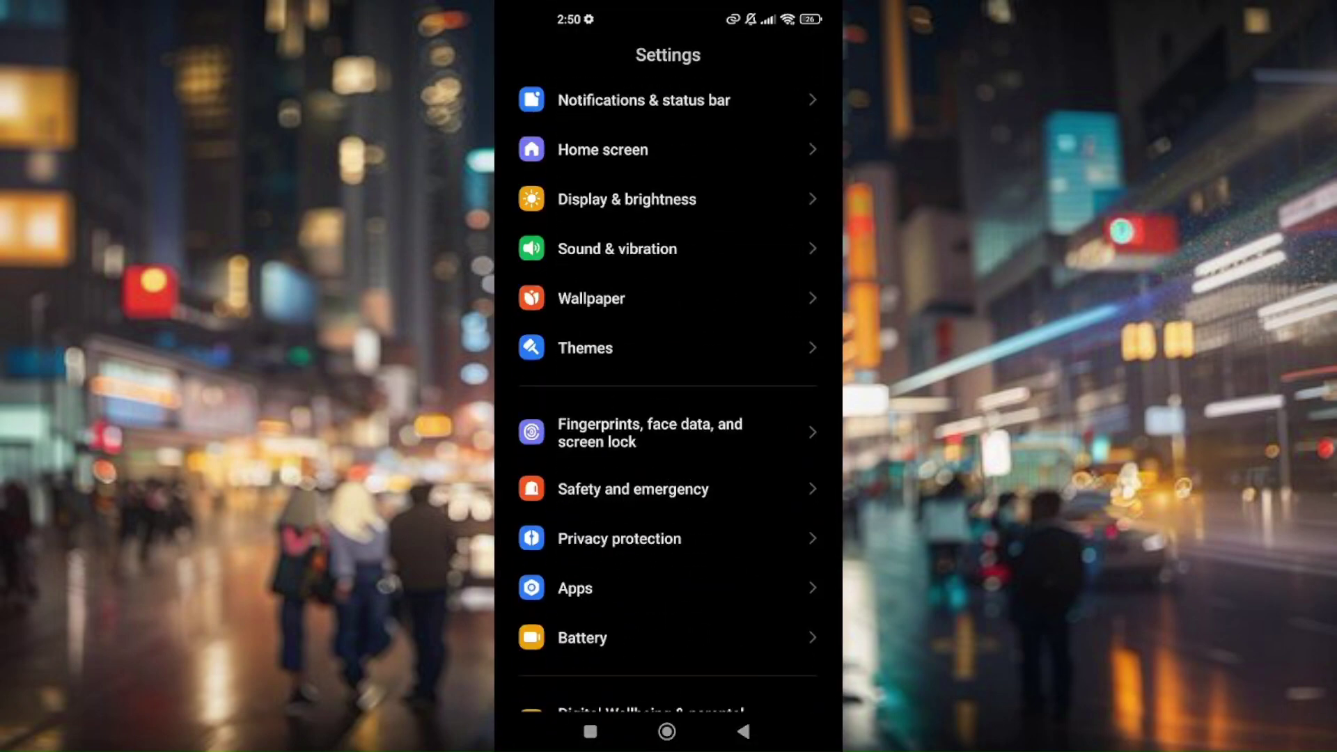
pyautogui.scroll(-4, 668, 419)
pyautogui.scroll(-1, 668, 418)
pyautogui.click(621, 481)
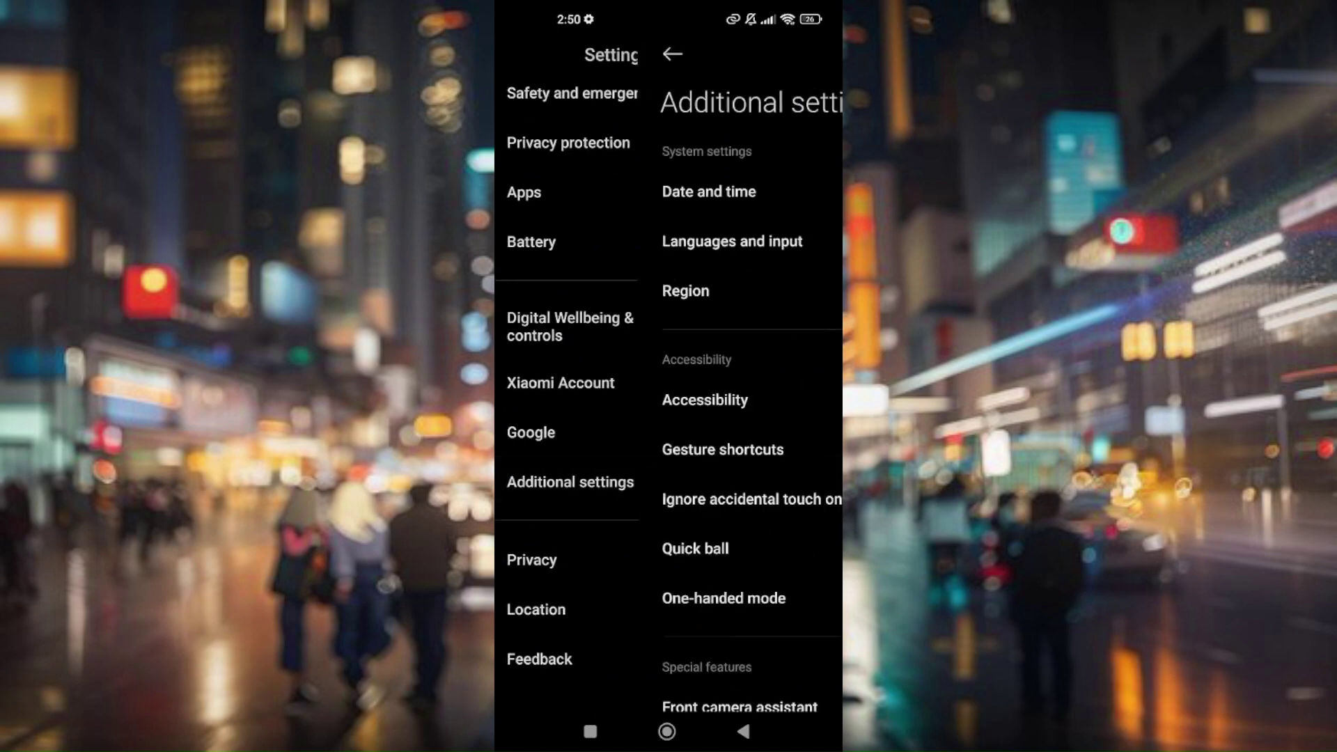
pyautogui.click(563, 399)
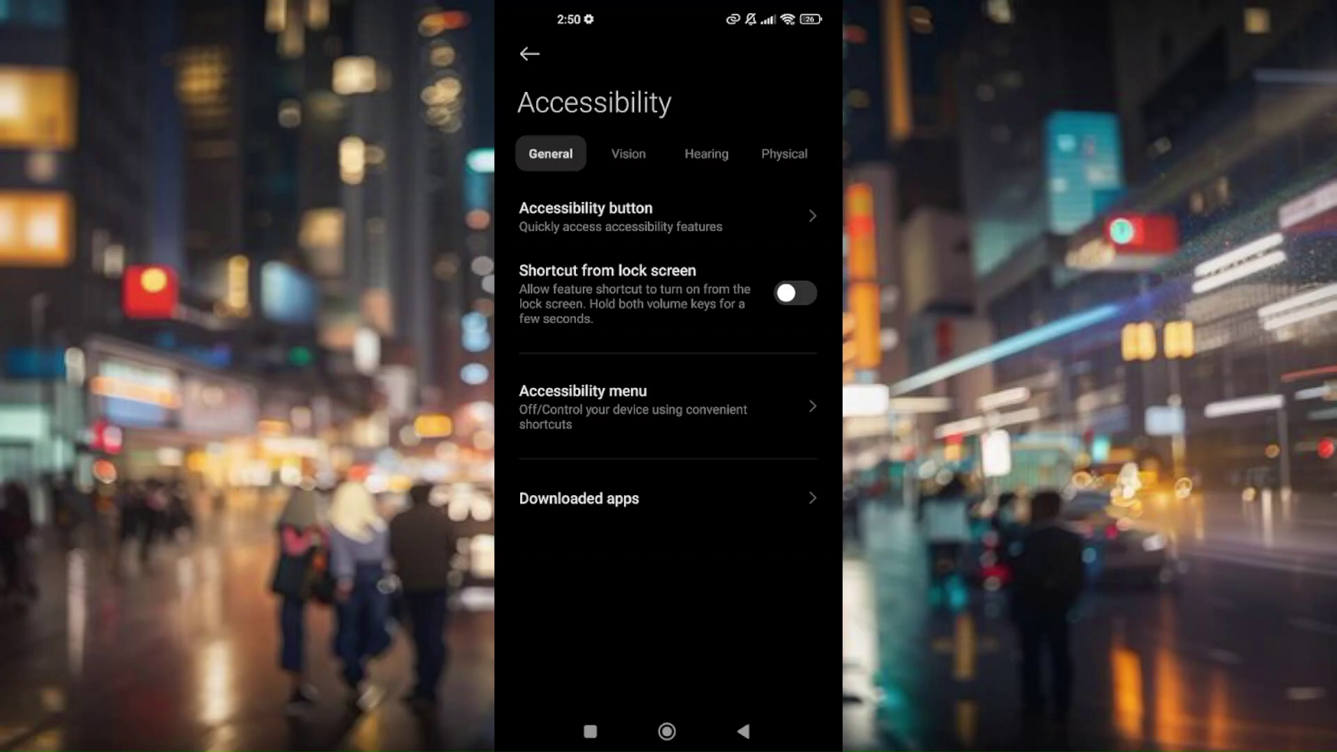
# Step: Switch Accessibility from Vision to Hearing to check caption preferences, then back to Vision
pyautogui.click(629, 153)
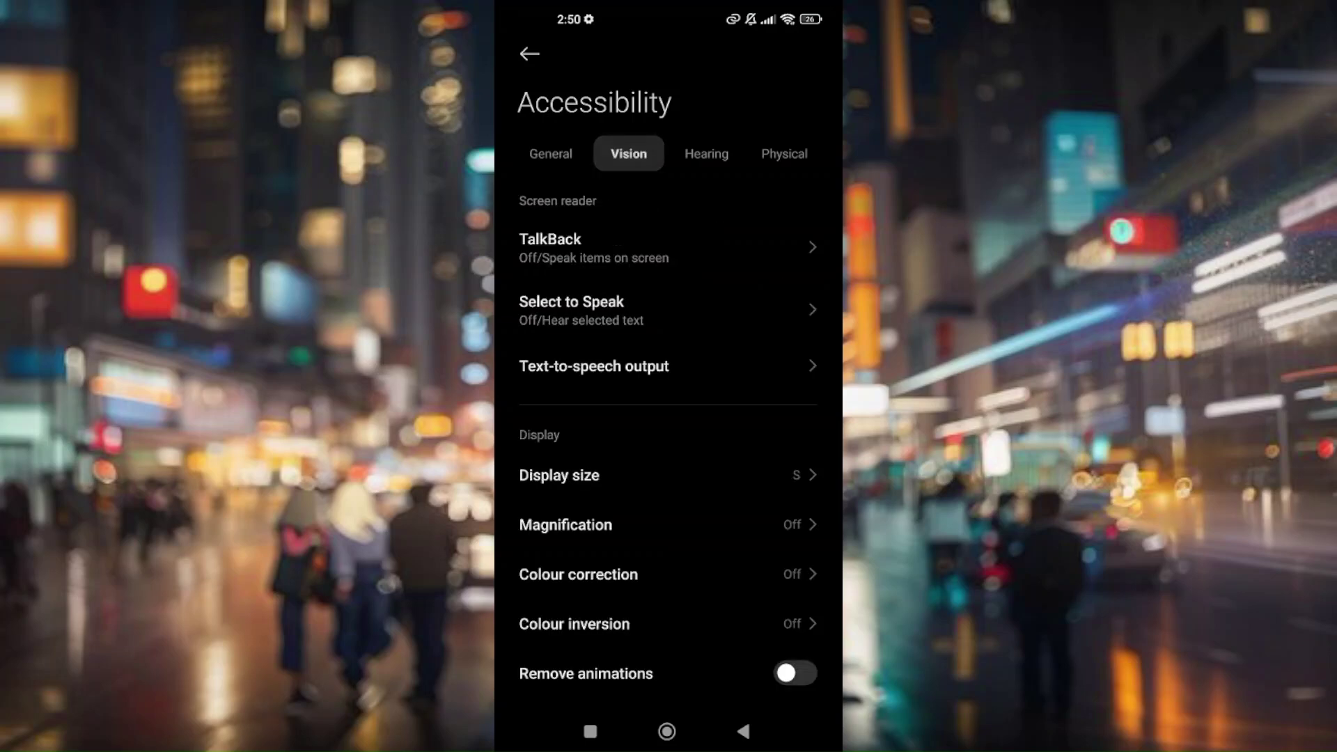
pyautogui.click(707, 153)
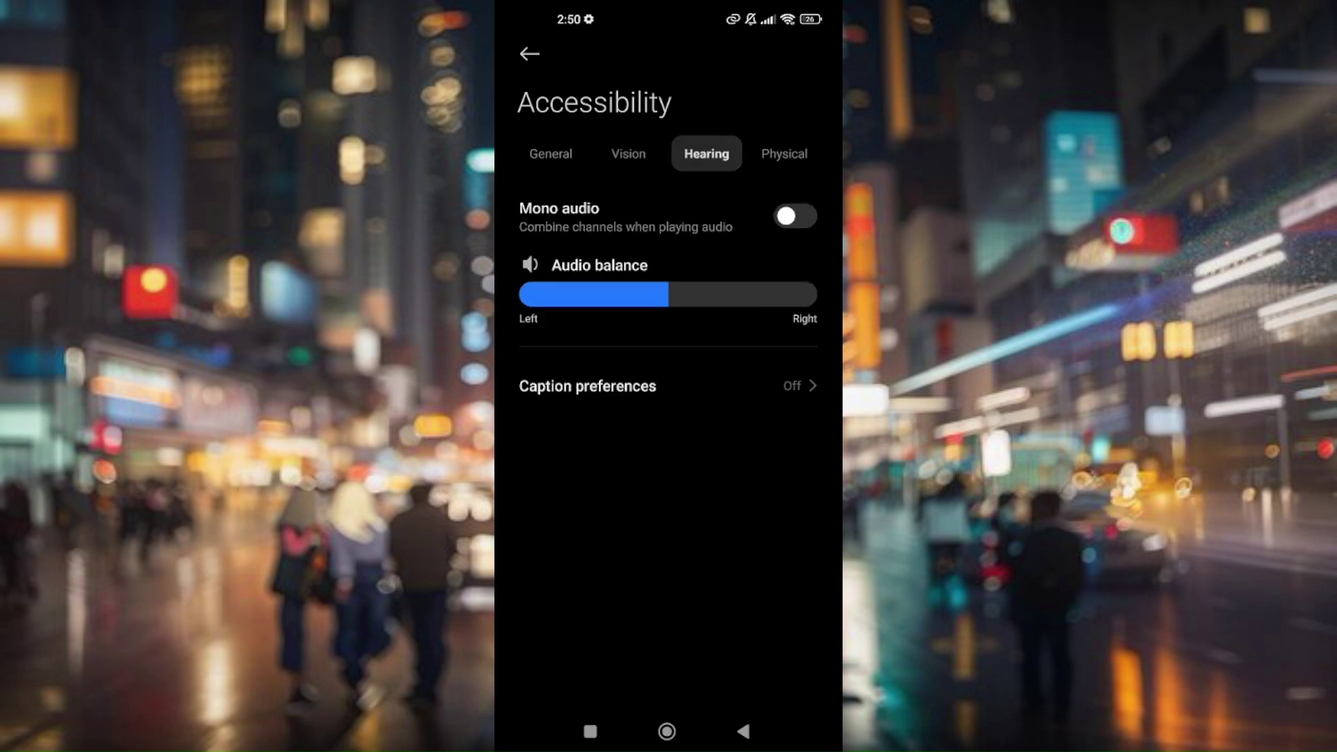
pyautogui.click(629, 153)
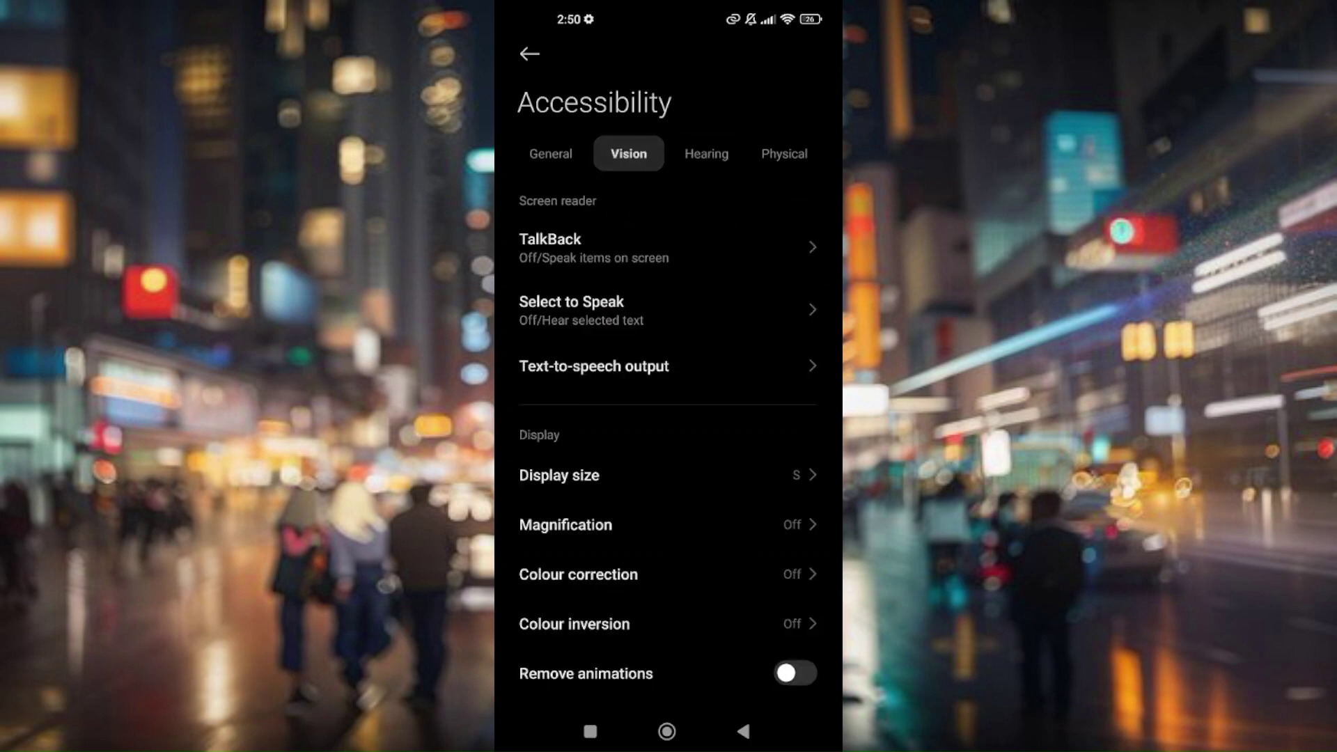